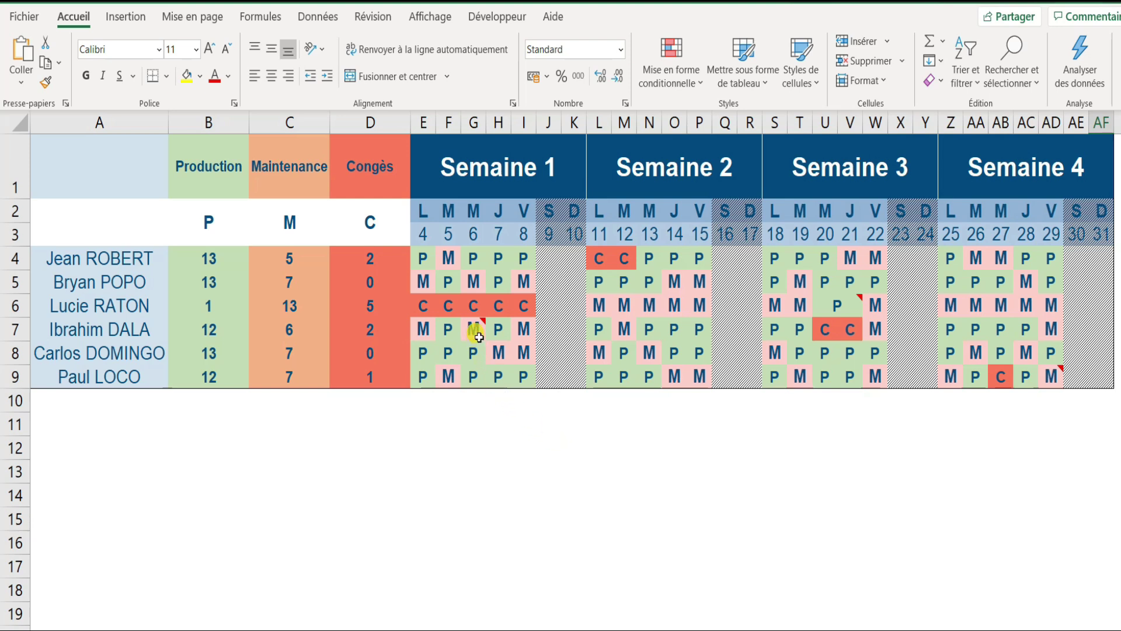
Step: Show the note on cell G7 permanently and check the sheet in print preview
{"action": "mouse_move", "coordinate": [479, 337]}
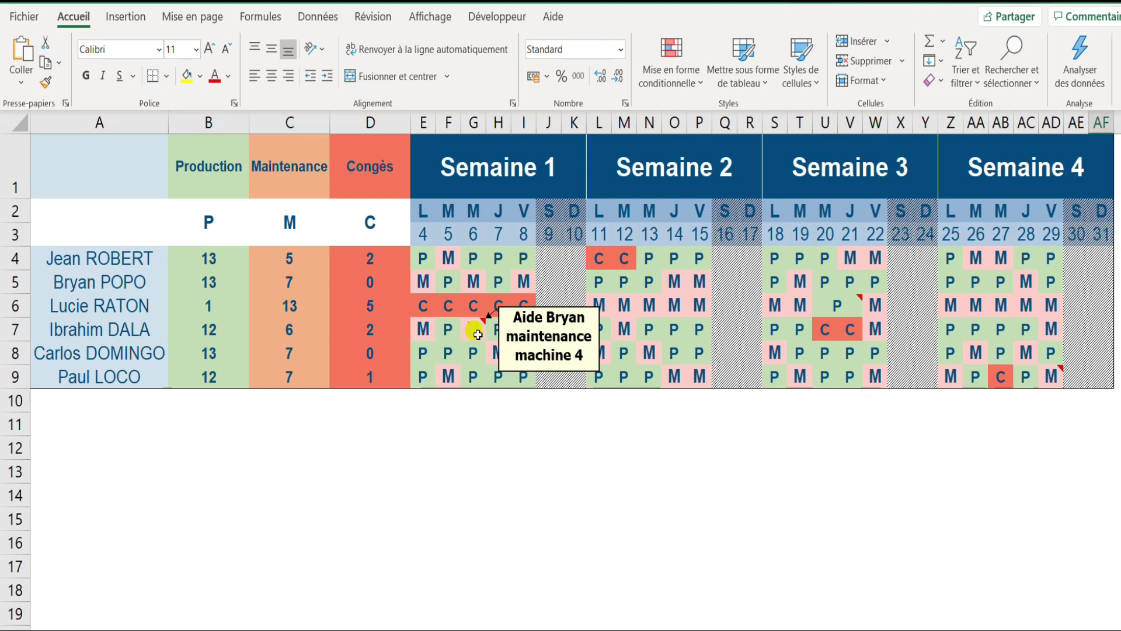
{"action": "right_click", "coordinate": [478, 335]}
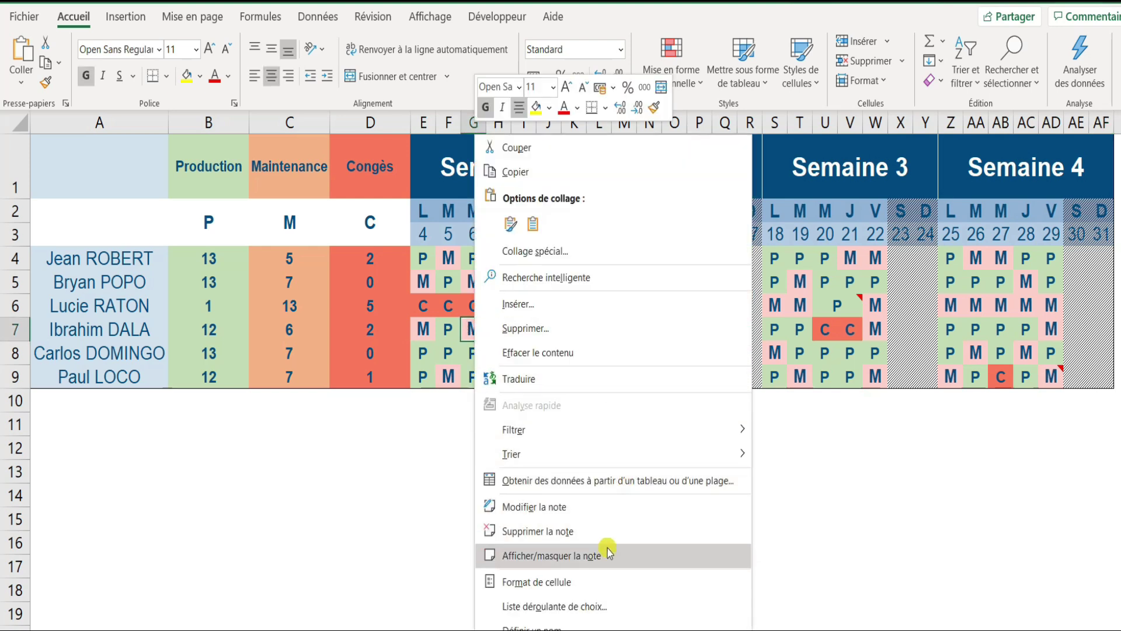
{"action": "left_click", "coordinate": [555, 558]}
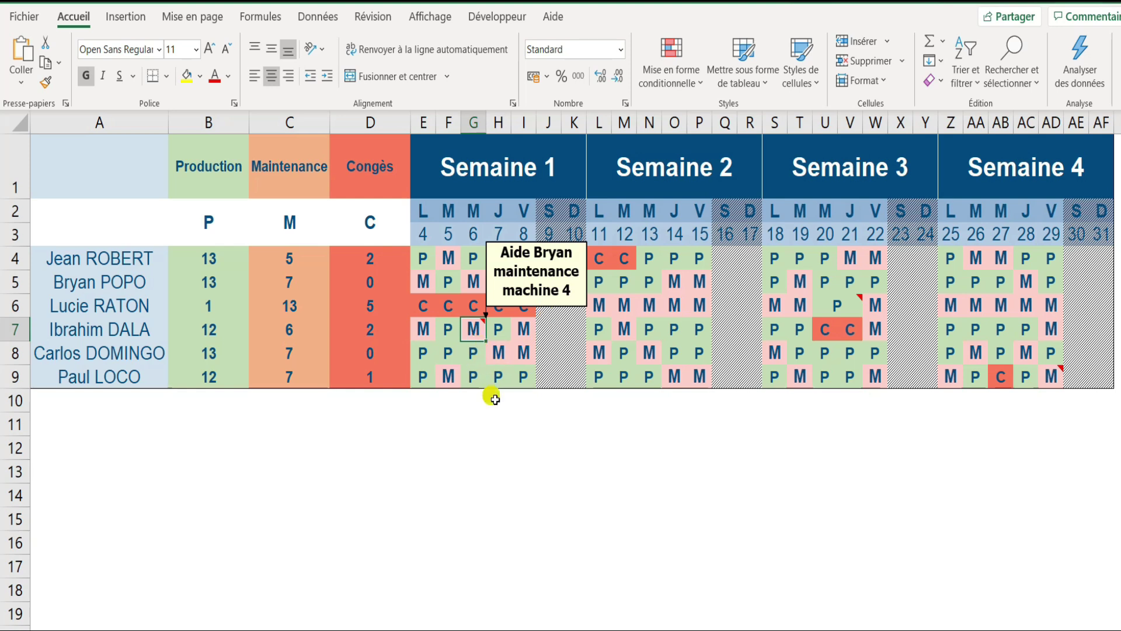
{"action": "key", "text": "ctrl+p"}
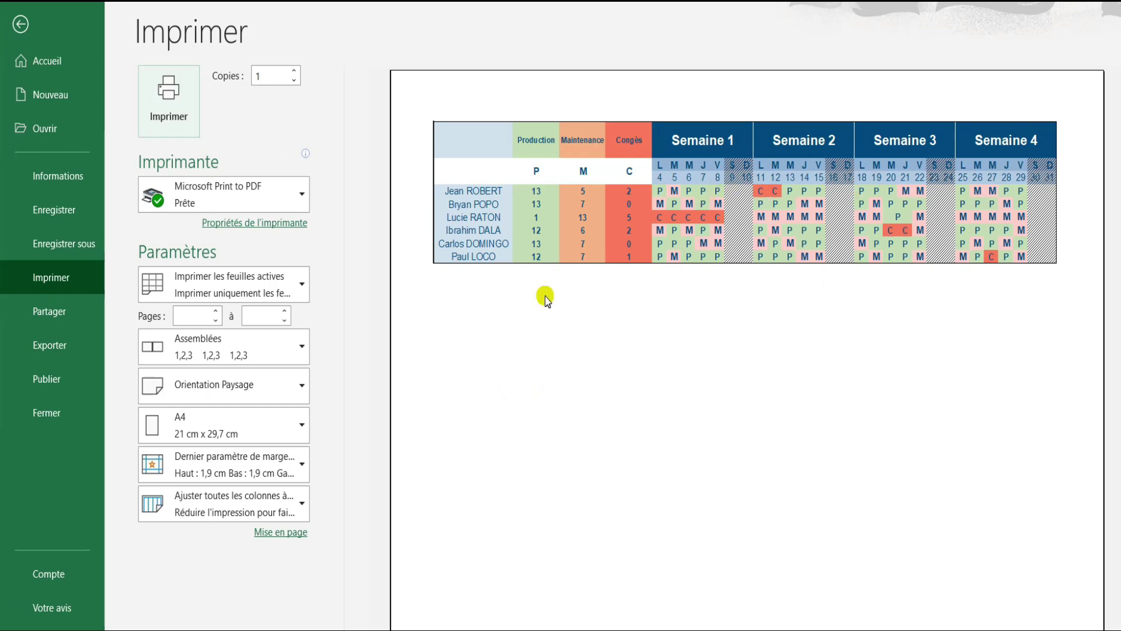
{"action": "left_click", "coordinate": [25, 25]}
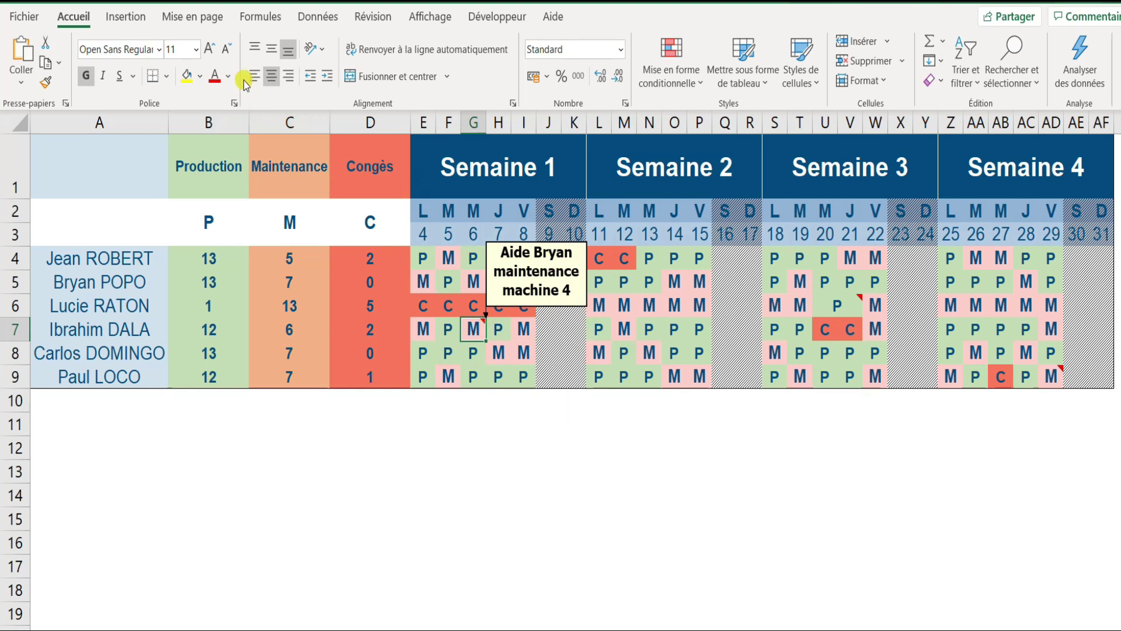
Step: Set comments and notes to print "Tel qu'affiché sur la feuille (notes uniquement)" and check the print preview
{"action": "left_click", "coordinate": [196, 15]}
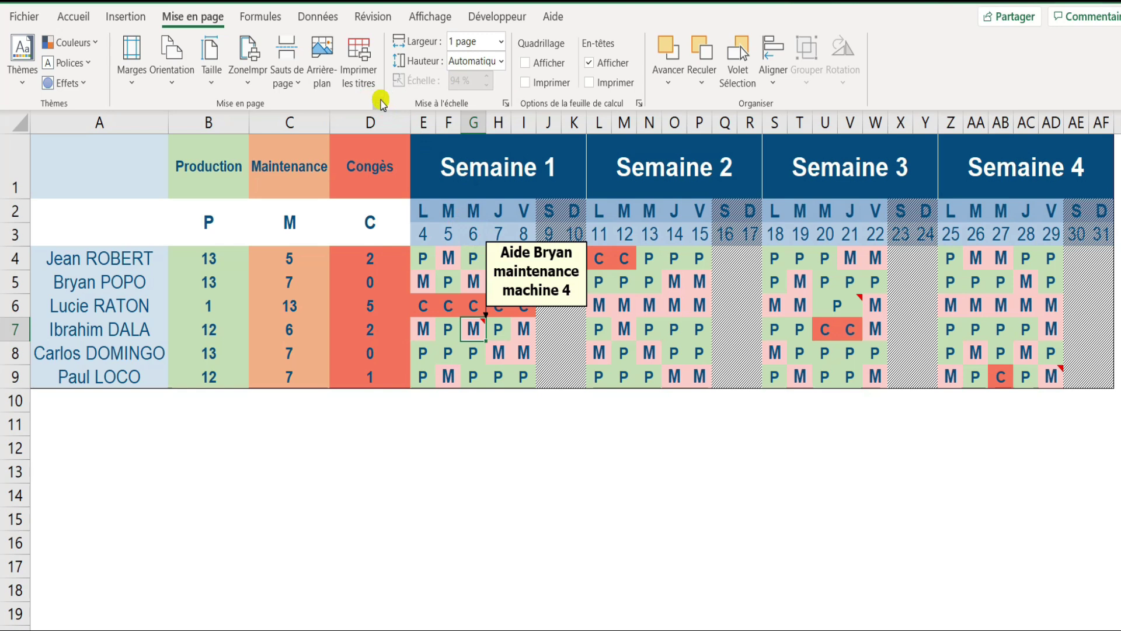
{"action": "left_click", "coordinate": [378, 104]}
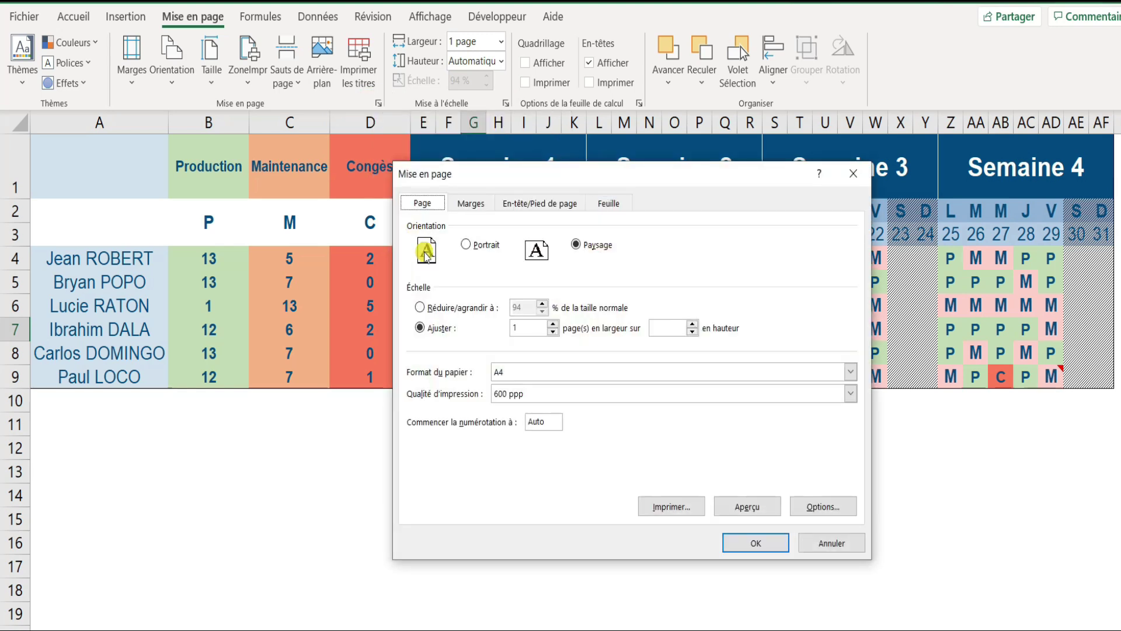
{"action": "left_click", "coordinate": [620, 204]}
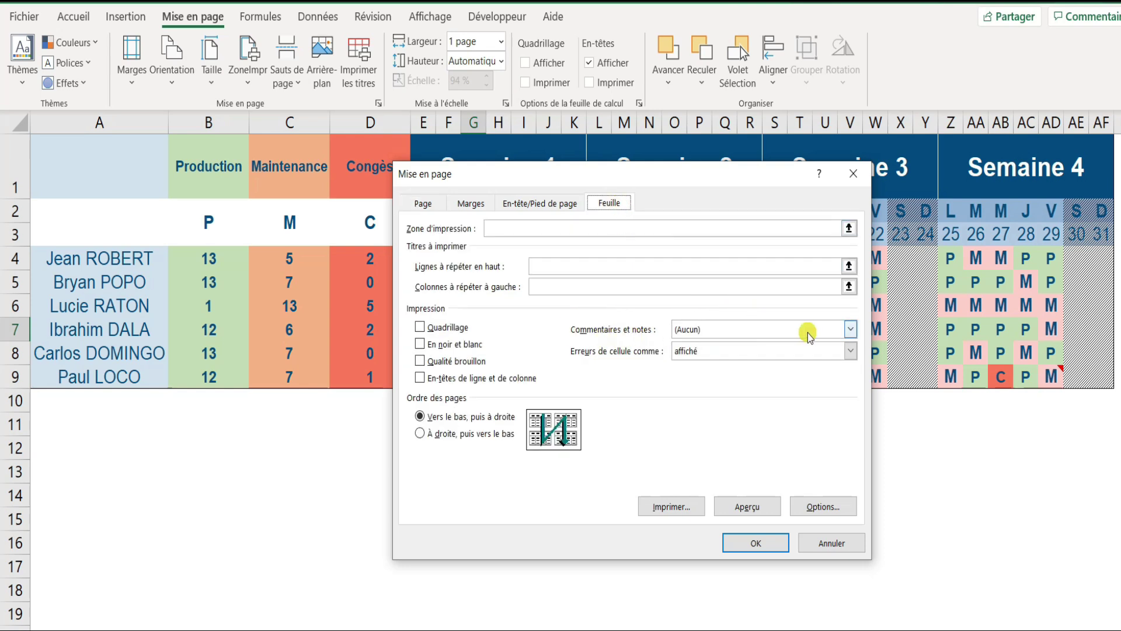
{"action": "left_click", "coordinate": [850, 331]}
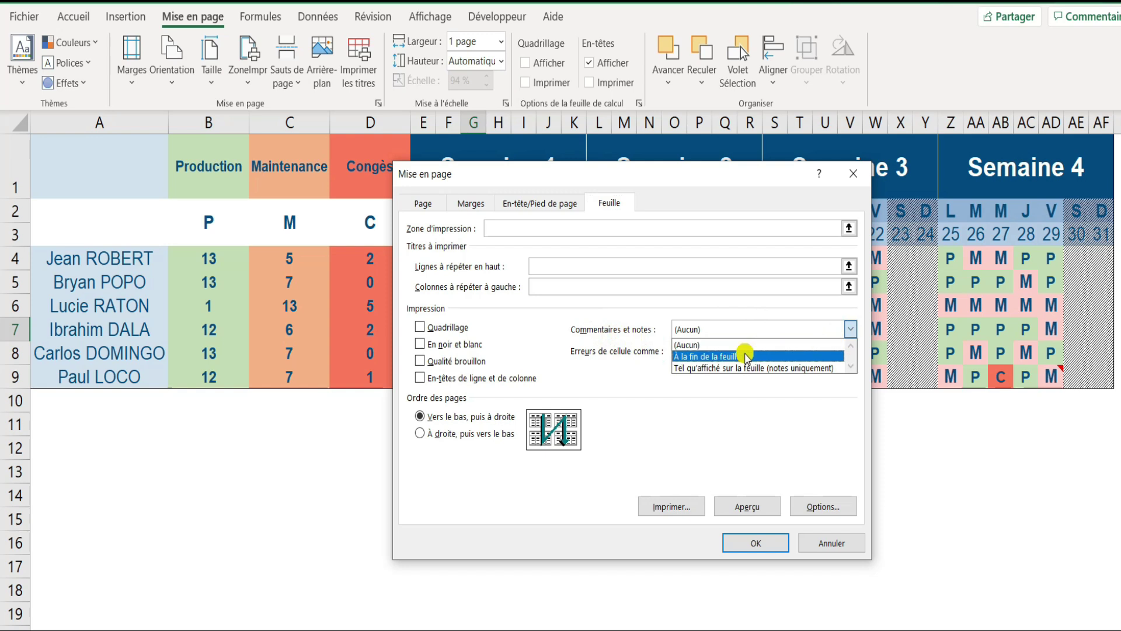
{"action": "left_click", "coordinate": [775, 368]}
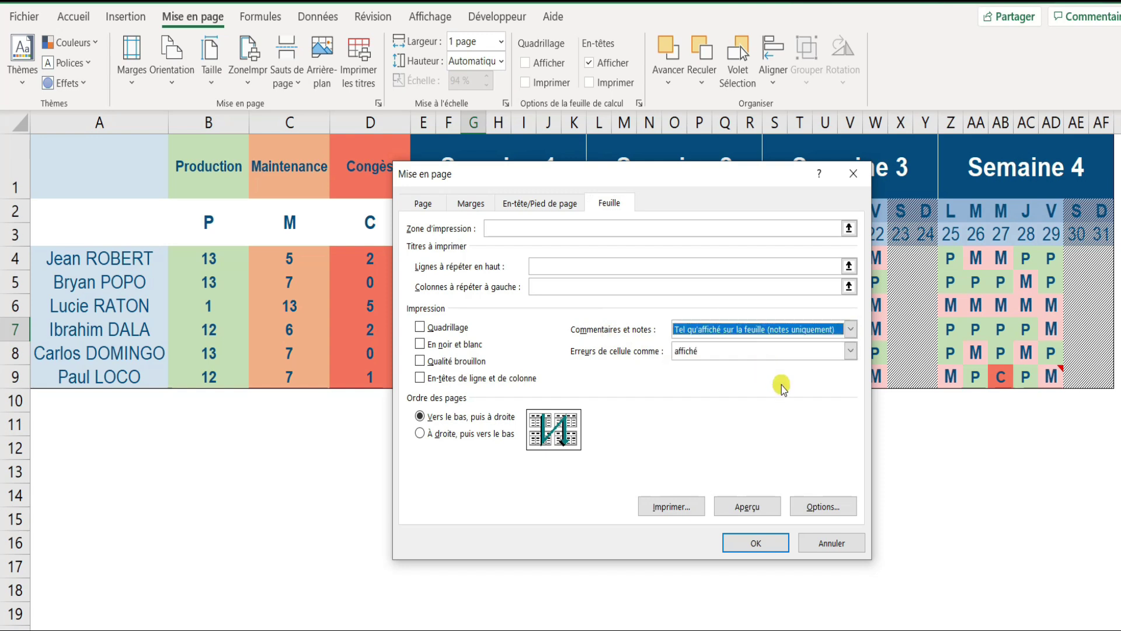
{"action": "left_click", "coordinate": [750, 506]}
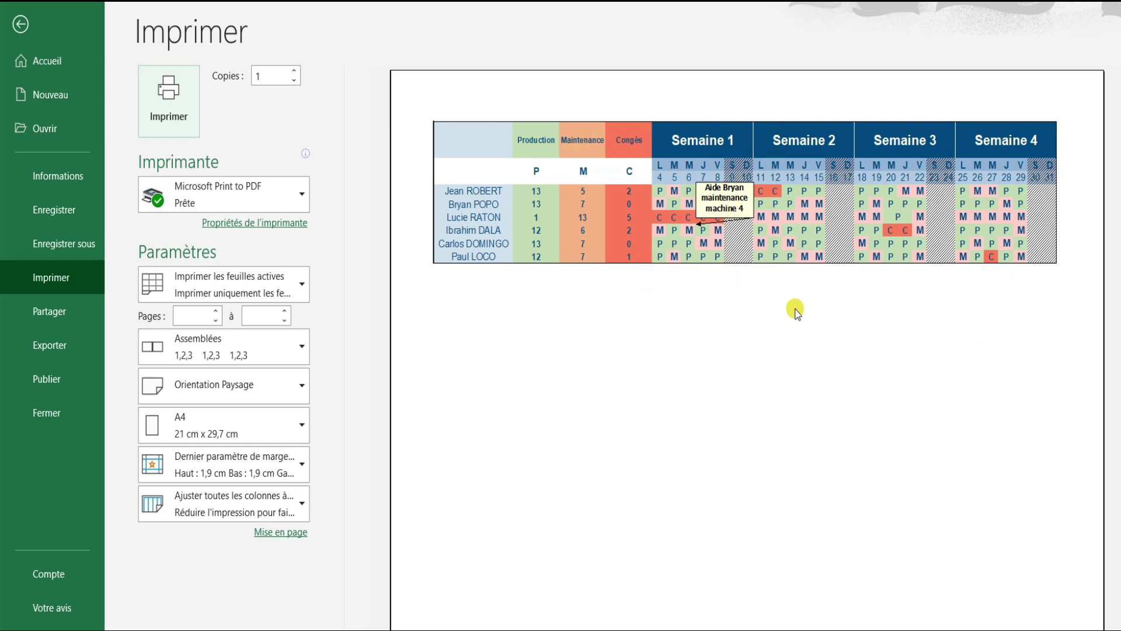
{"action": "left_click", "coordinate": [23, 19]}
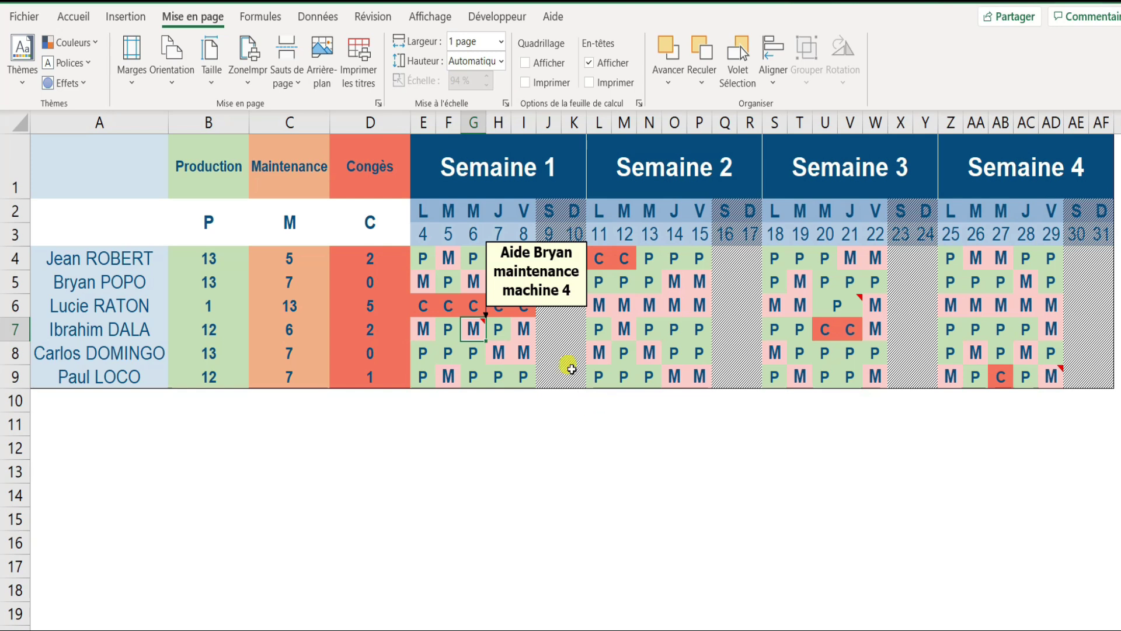
Step: Toggle the display of all notes off and back on so every note in the planning is shown
{"action": "left_click", "coordinate": [374, 16]}
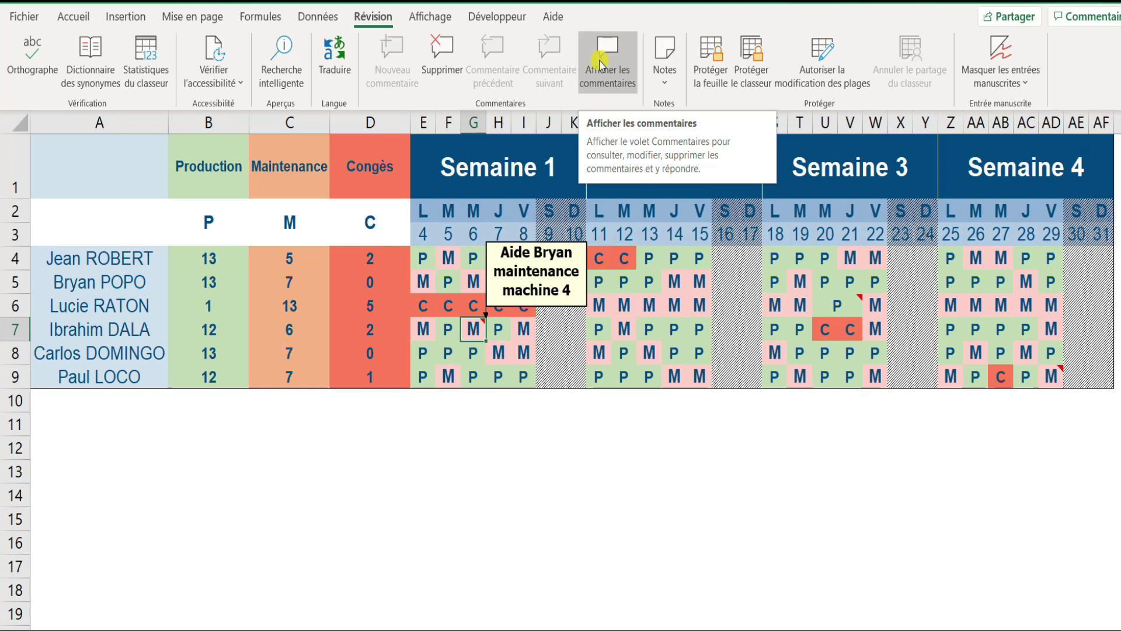
{"action": "left_click", "coordinate": [665, 82]}
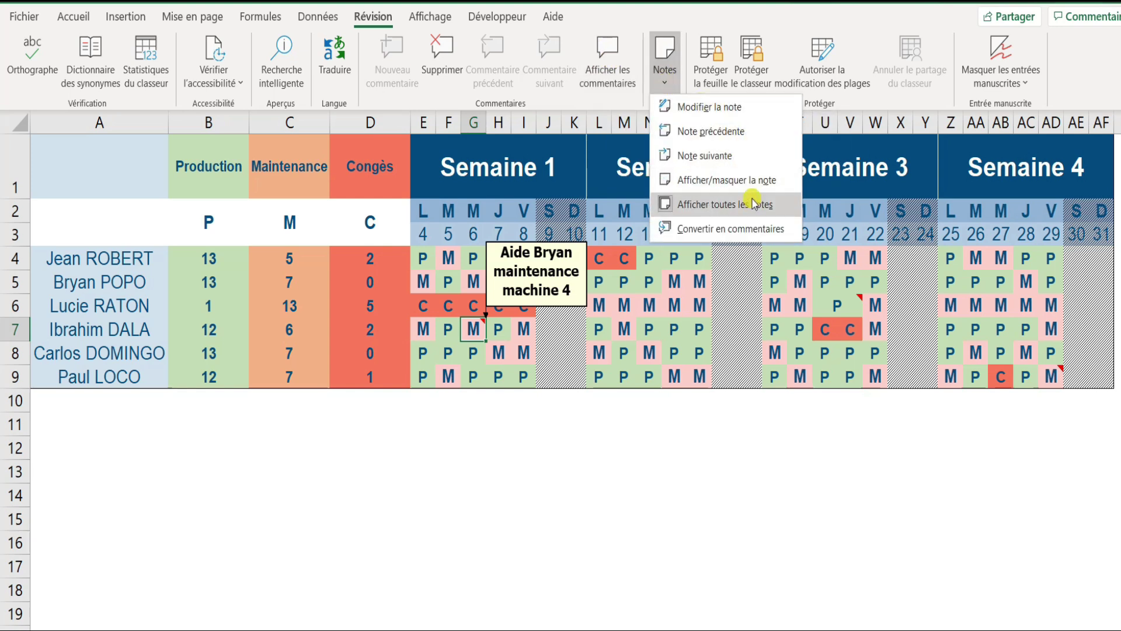
{"action": "left_click", "coordinate": [724, 205]}
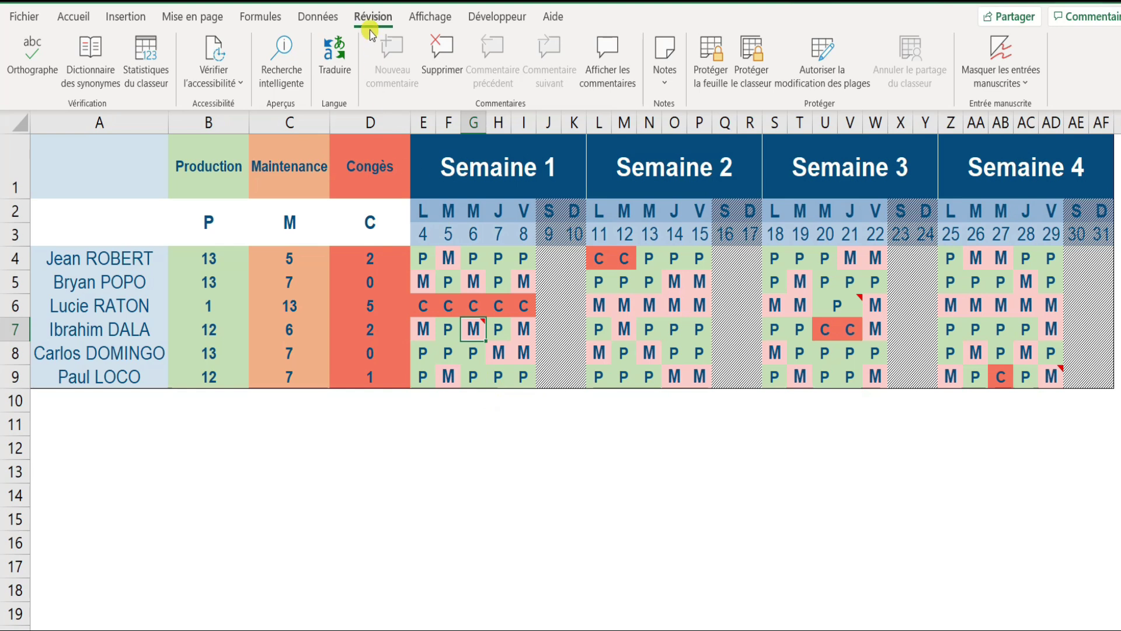
{"action": "left_click", "coordinate": [664, 82]}
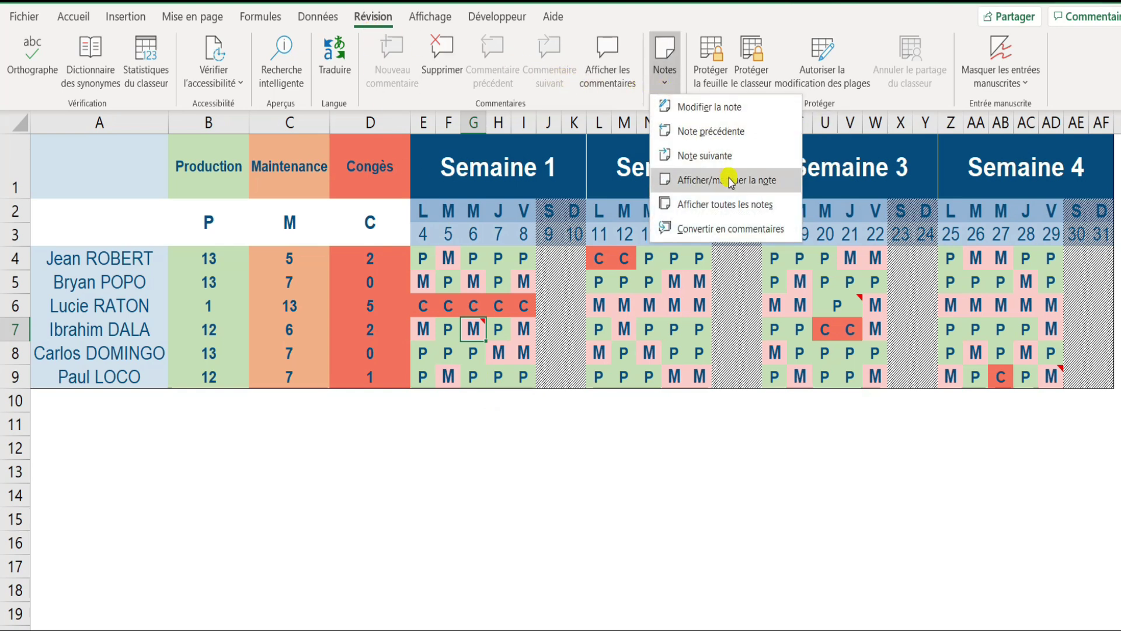
{"action": "left_click", "coordinate": [730, 204]}
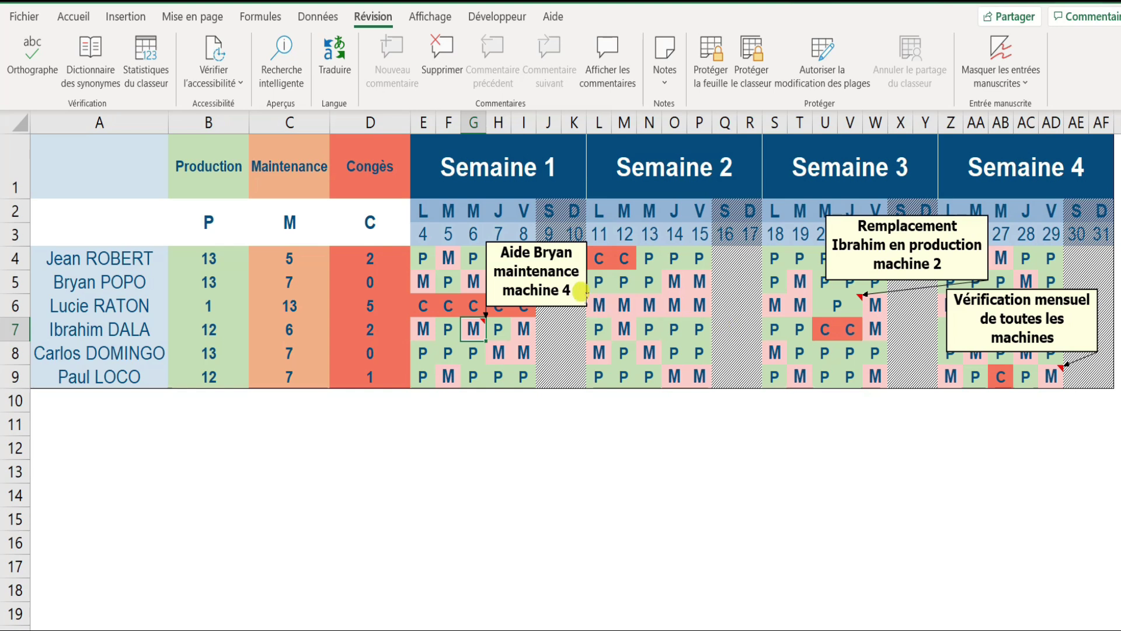
Step: Move the three displayed notes just below the planning table, under their weeks, and check the print preview
{"action": "left_click_drag", "start_coordinate": [580, 246], "coordinate": [563, 401]}
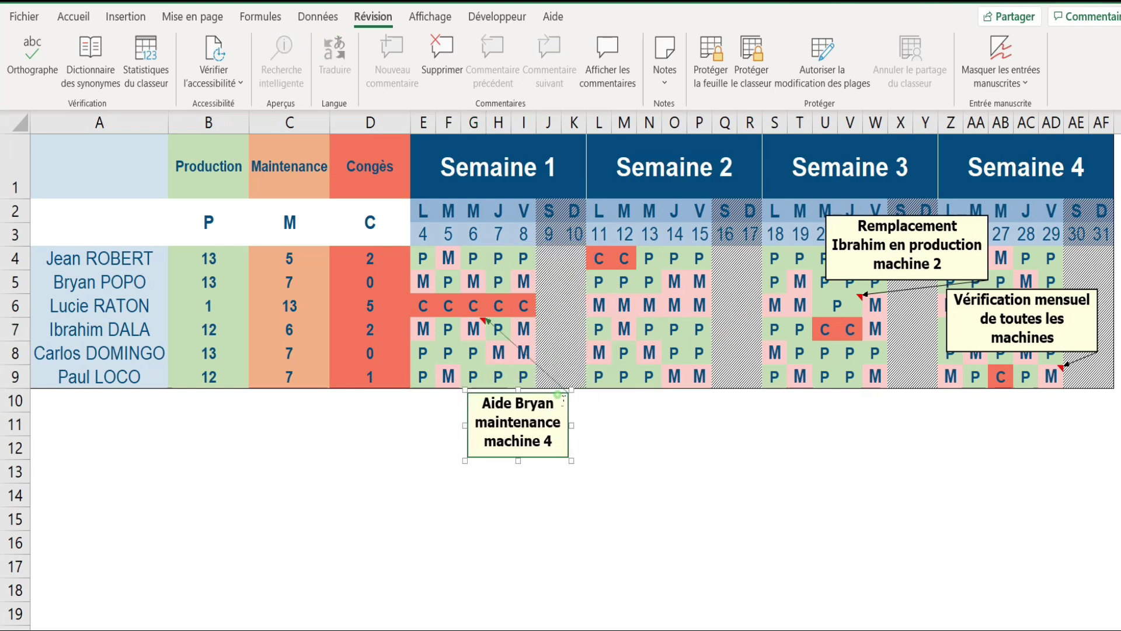
{"action": "left_click", "coordinate": [883, 227]}
{"action": "left_click_drag", "start_coordinate": [883, 226], "coordinate": [801, 402]}
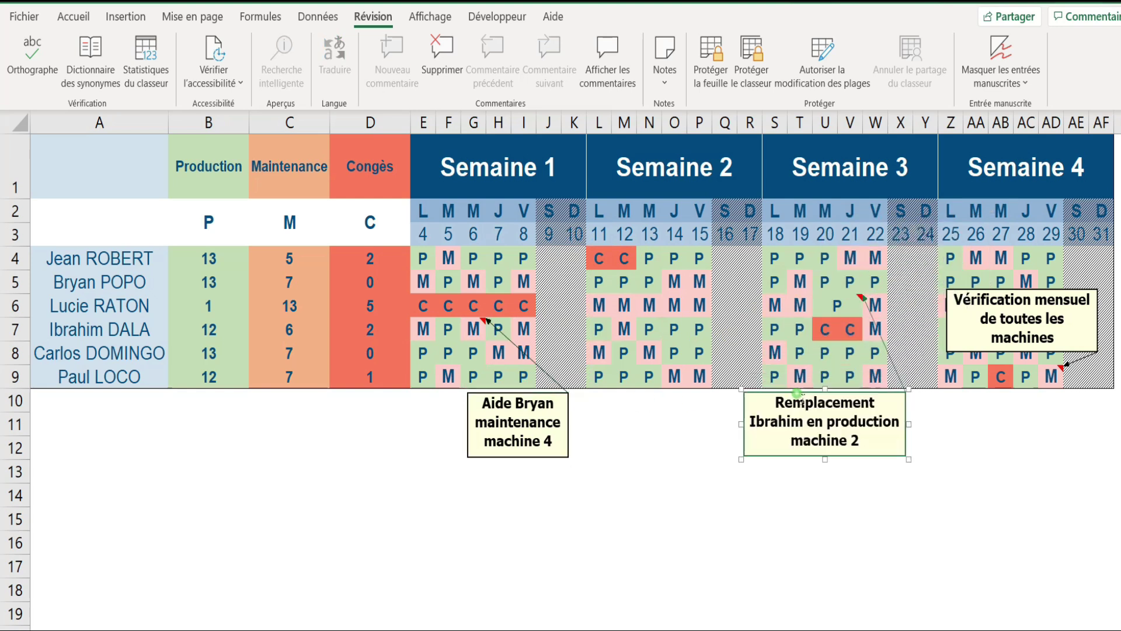
{"action": "left_click_drag", "start_coordinate": [1003, 297], "coordinate": [996, 397]}
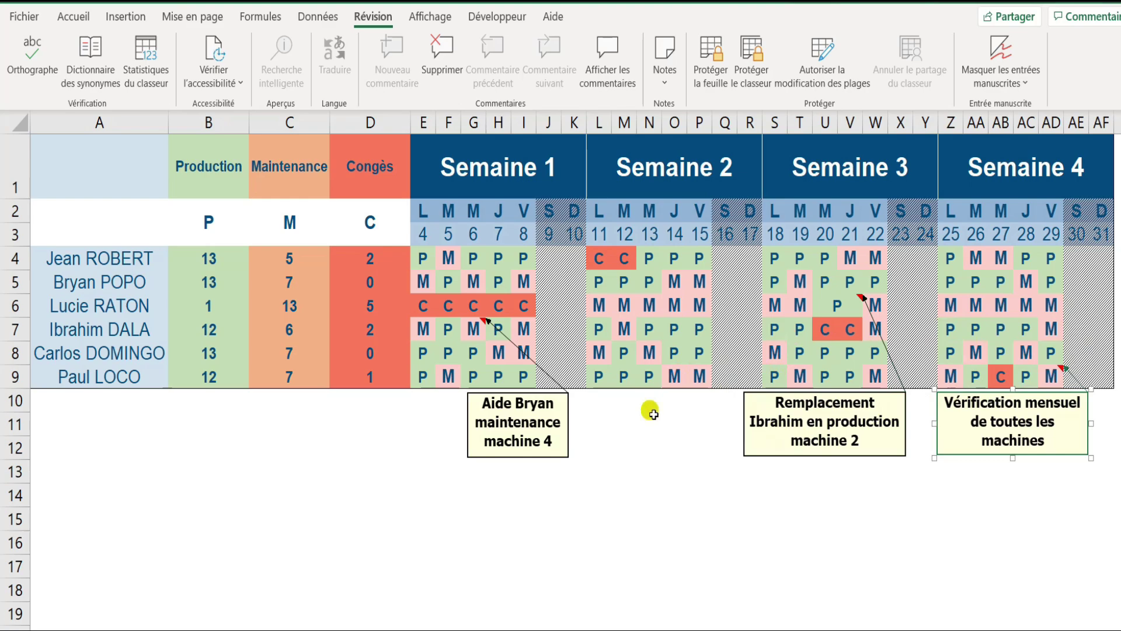
{"action": "key", "text": "ctrl+p"}
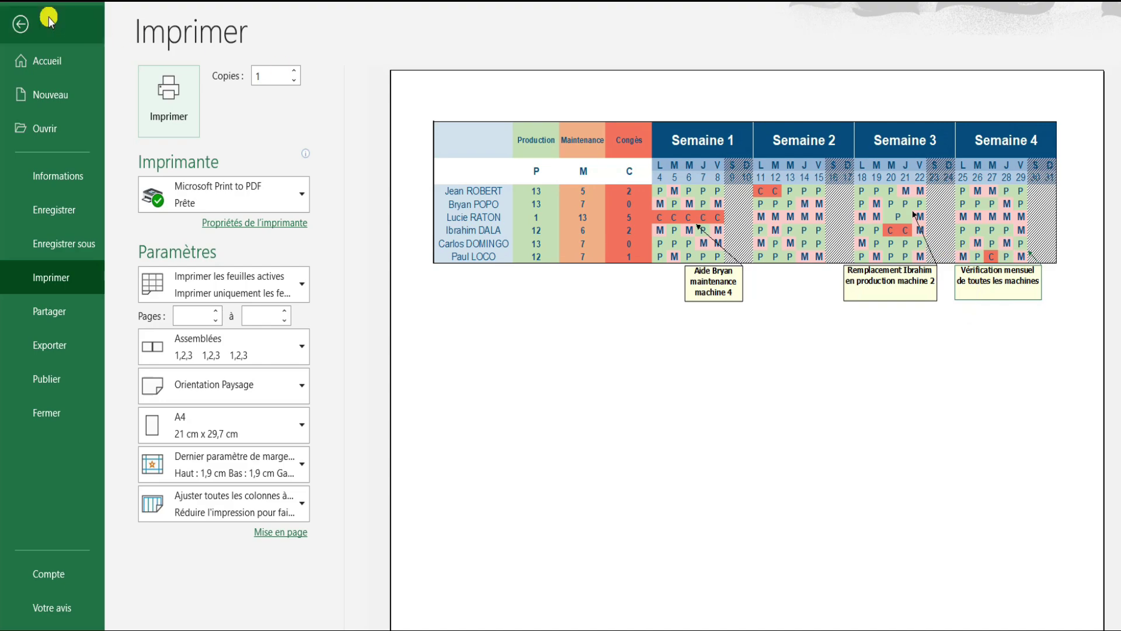
{"action": "left_click", "coordinate": [34, 18]}
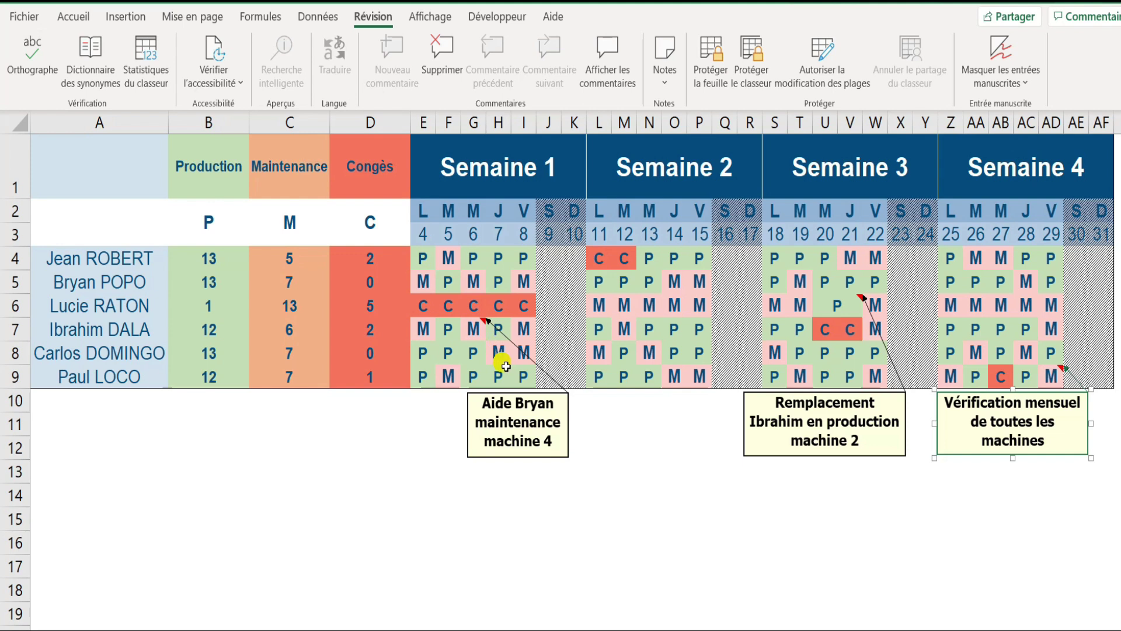
Step: Set comments and notes to print "À la fin de la feuille" and look through both pages of the print preview
{"action": "left_click", "coordinate": [182, 18]}
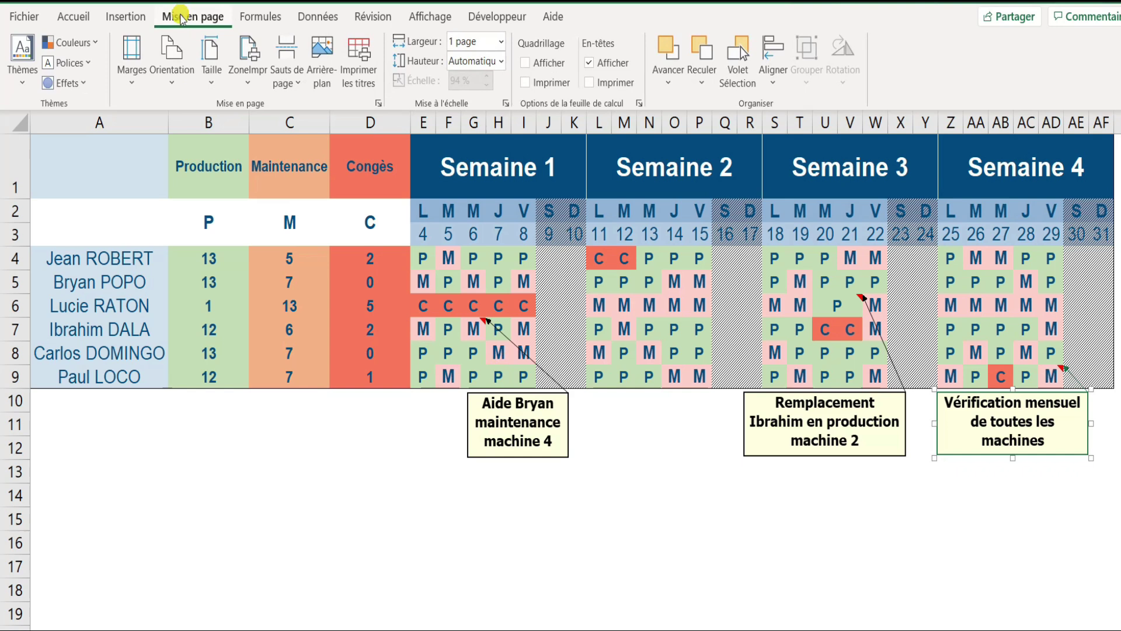
{"action": "left_click", "coordinate": [382, 113]}
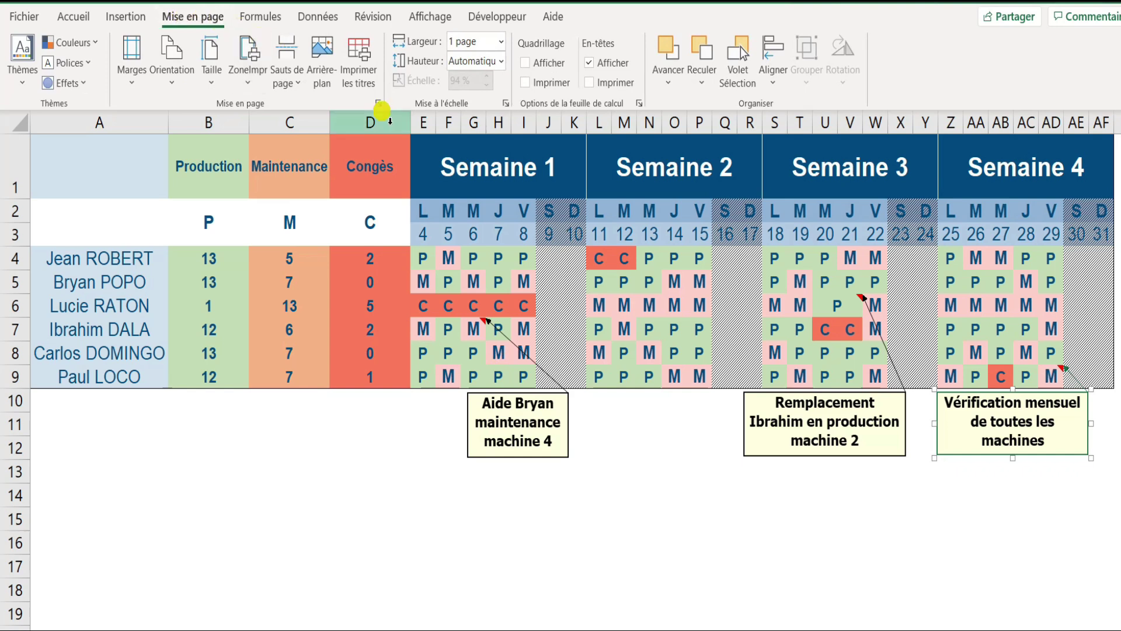
{"action": "left_click", "coordinate": [380, 106]}
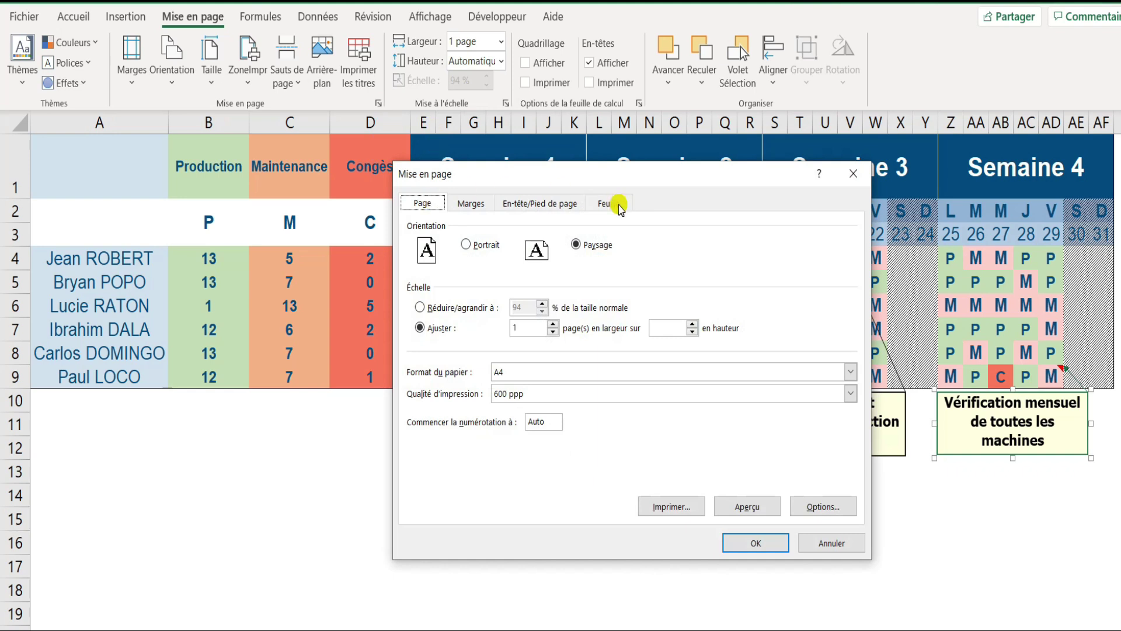
{"action": "left_click", "coordinate": [619, 206]}
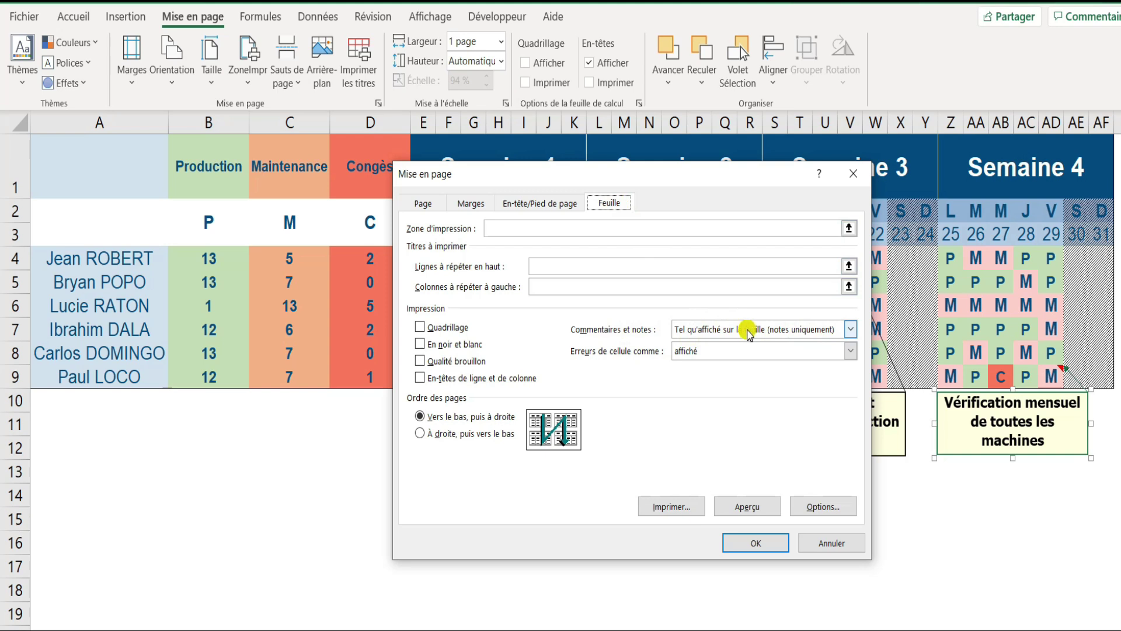
{"action": "left_click", "coordinate": [850, 329]}
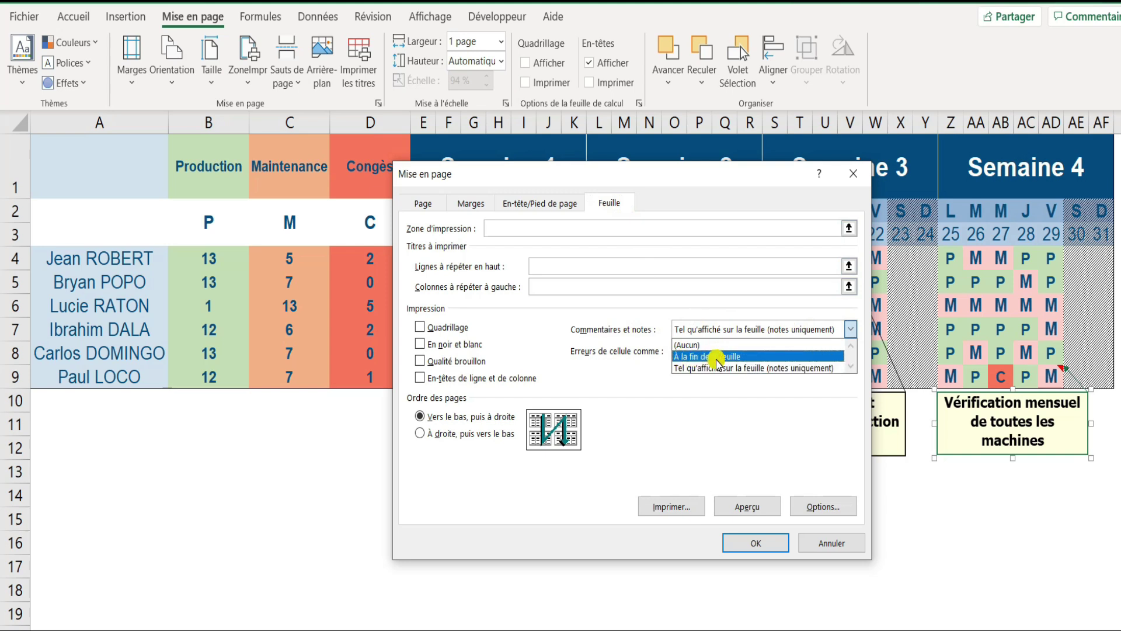
{"action": "left_click", "coordinate": [682, 356]}
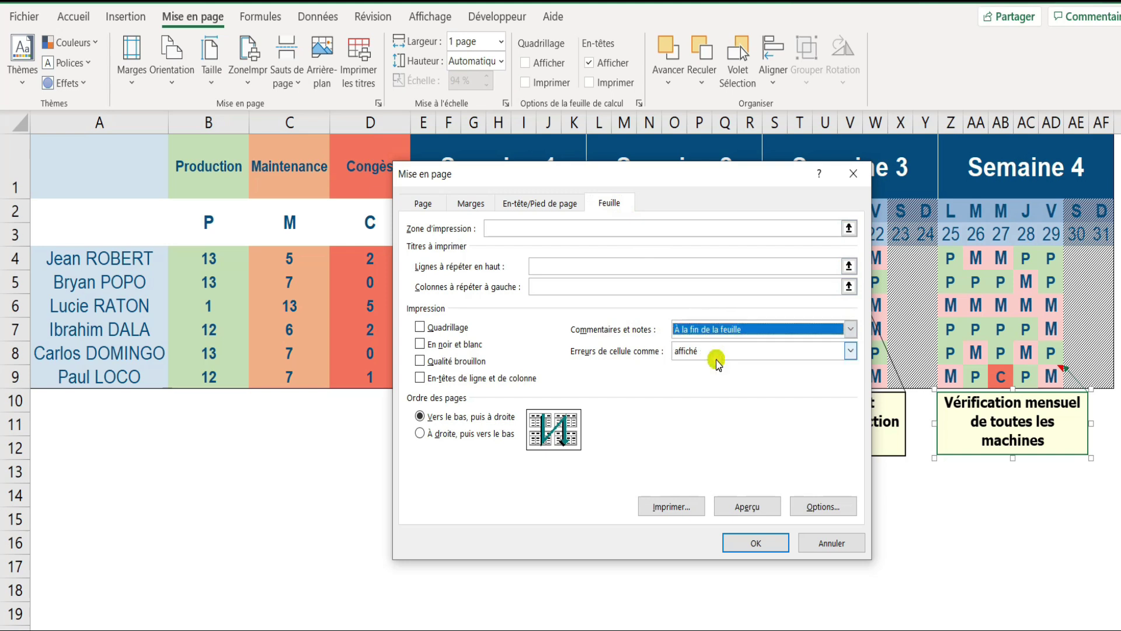
{"action": "left_click", "coordinate": [751, 507]}
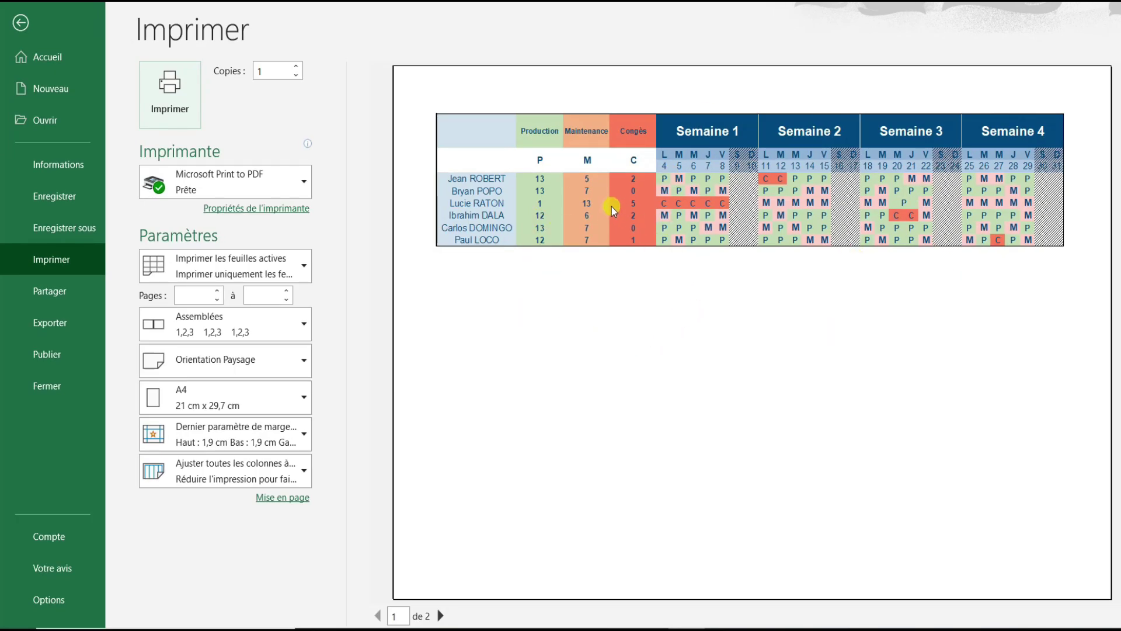
{"action": "scroll", "coordinate": [616, 208], "scroll_direction": "down", "scroll_amount": 1}
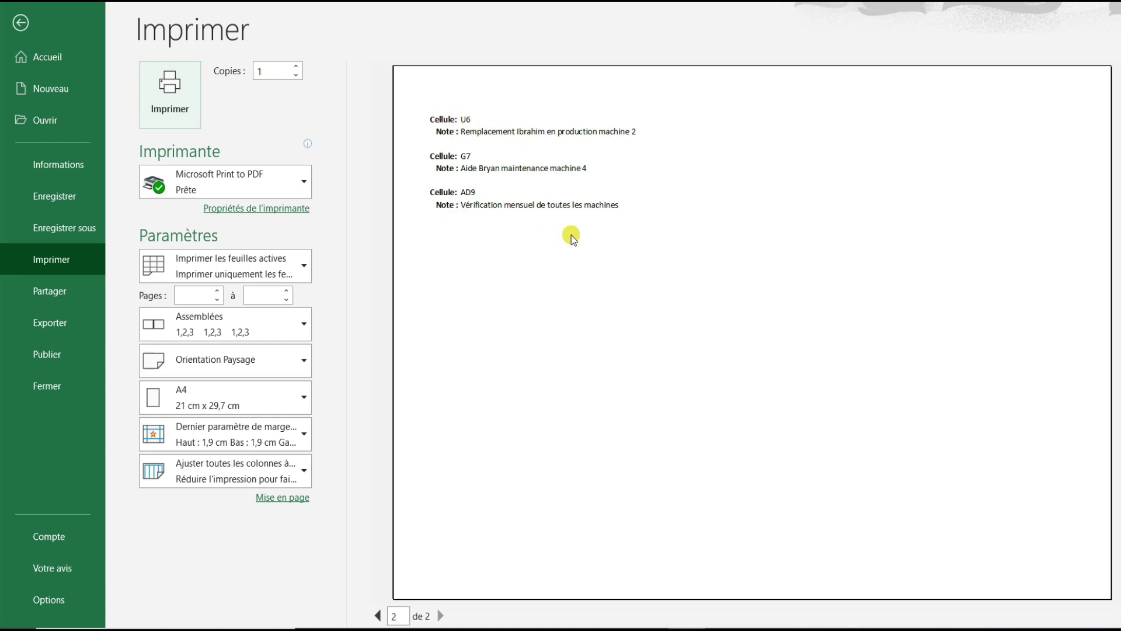
{"action": "scroll", "coordinate": [573, 233], "scroll_direction": "up", "scroll_amount": 1}
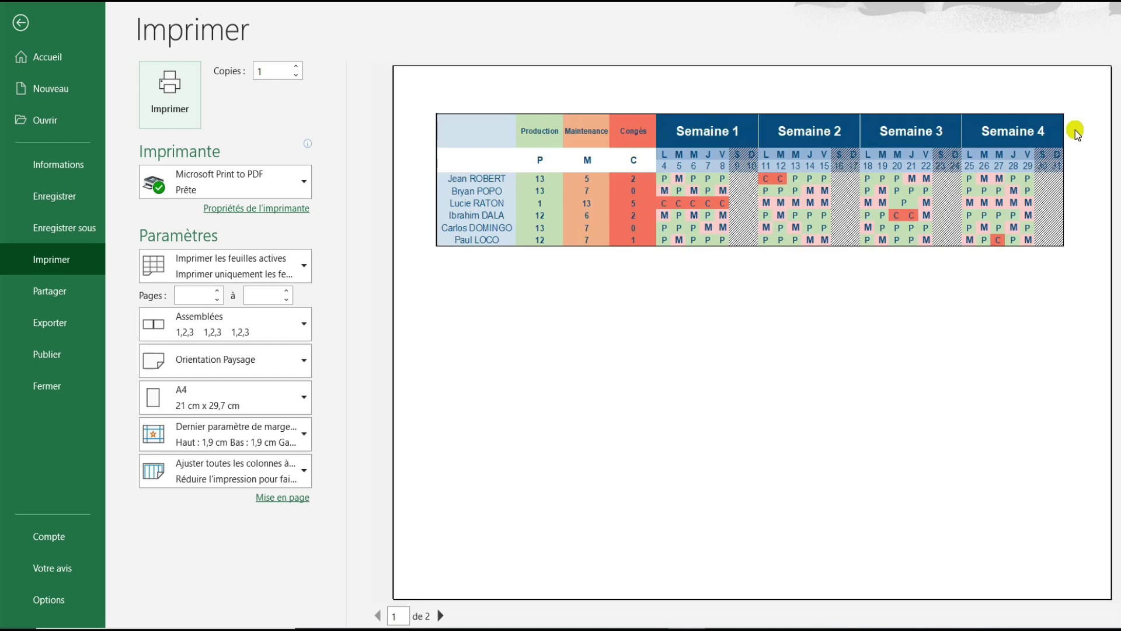
{"action": "left_click", "coordinate": [21, 22]}
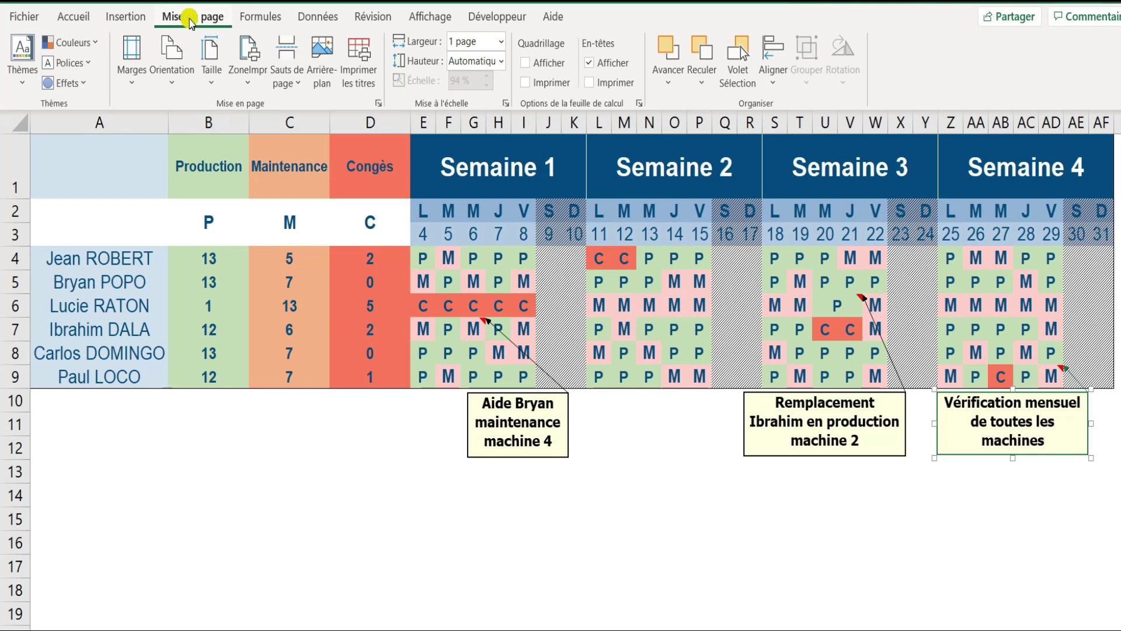
Step: Enable printing of row and column headings ("En-têtes de ligne et de colonne") and look through both preview pages
{"action": "left_click", "coordinate": [378, 106]}
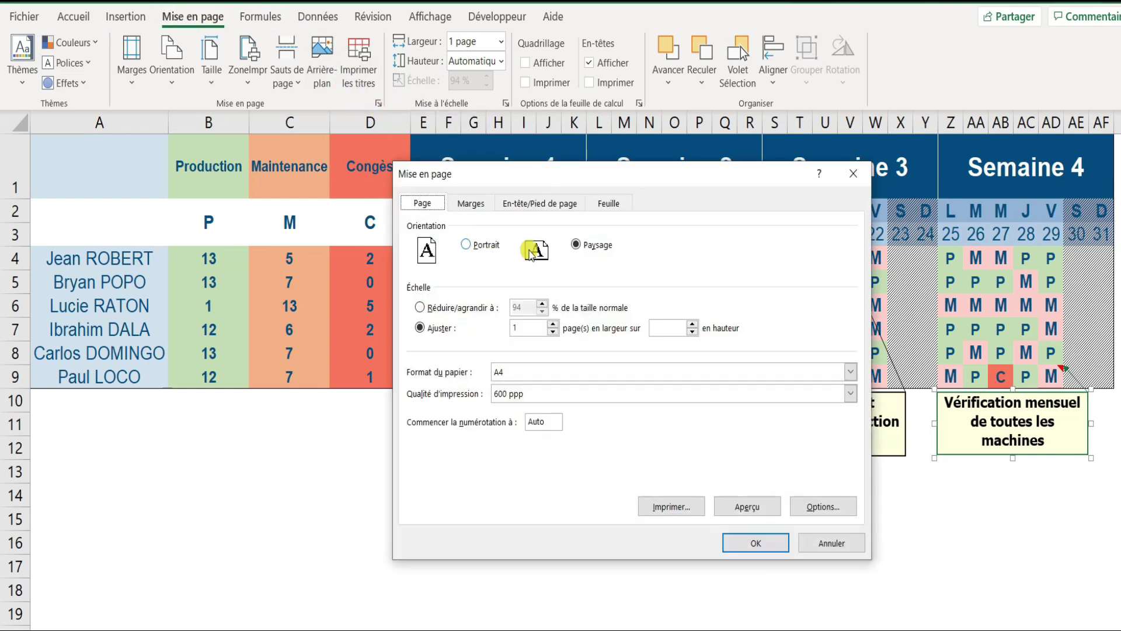
{"action": "left_click", "coordinate": [625, 206]}
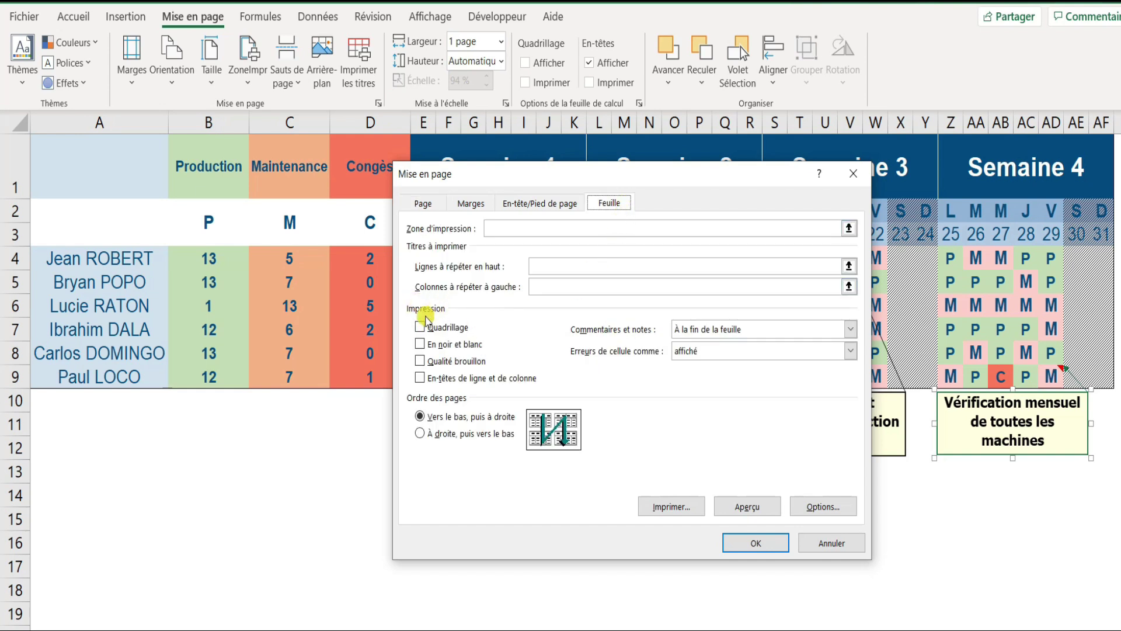
{"action": "left_click", "coordinate": [421, 380]}
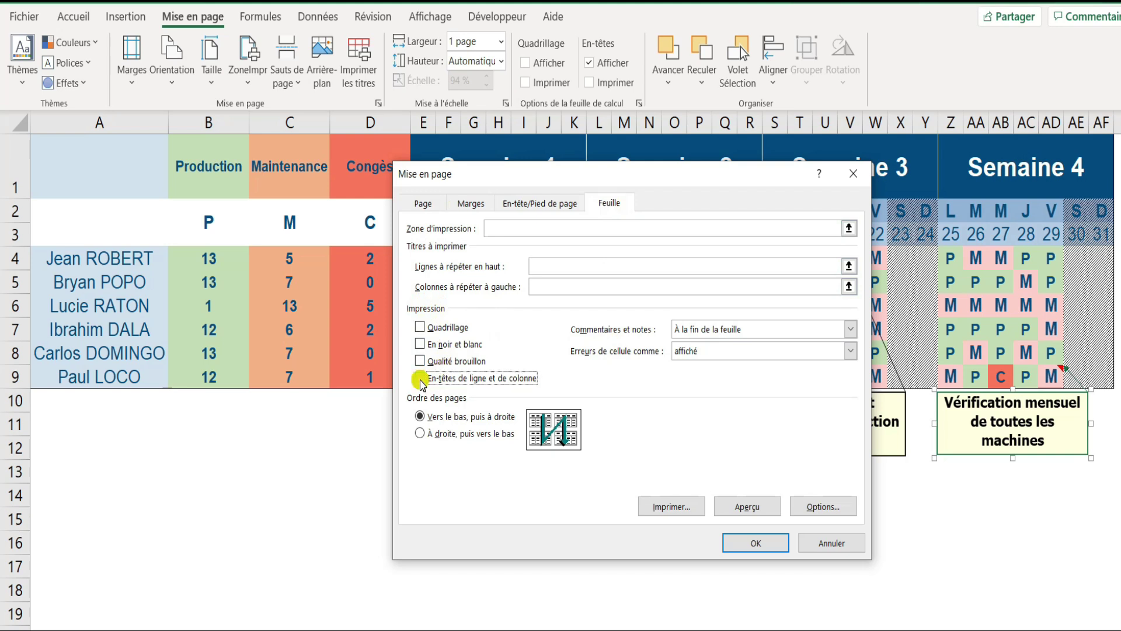
{"action": "left_click", "coordinate": [742, 507]}
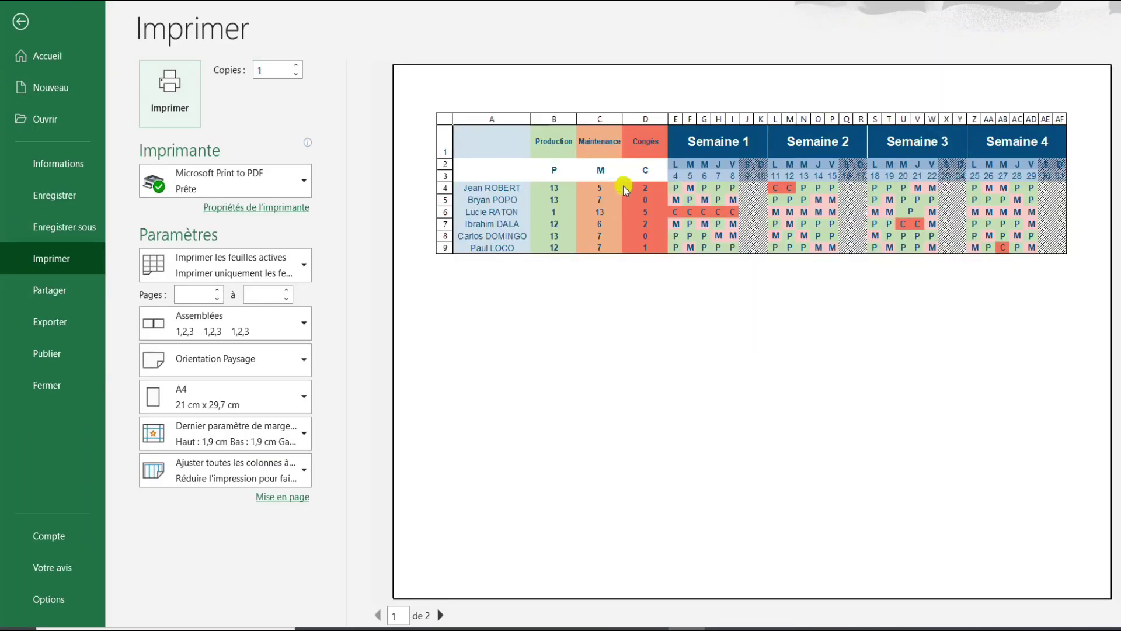
{"action": "scroll", "coordinate": [624, 184], "scroll_direction": "down", "scroll_amount": 1}
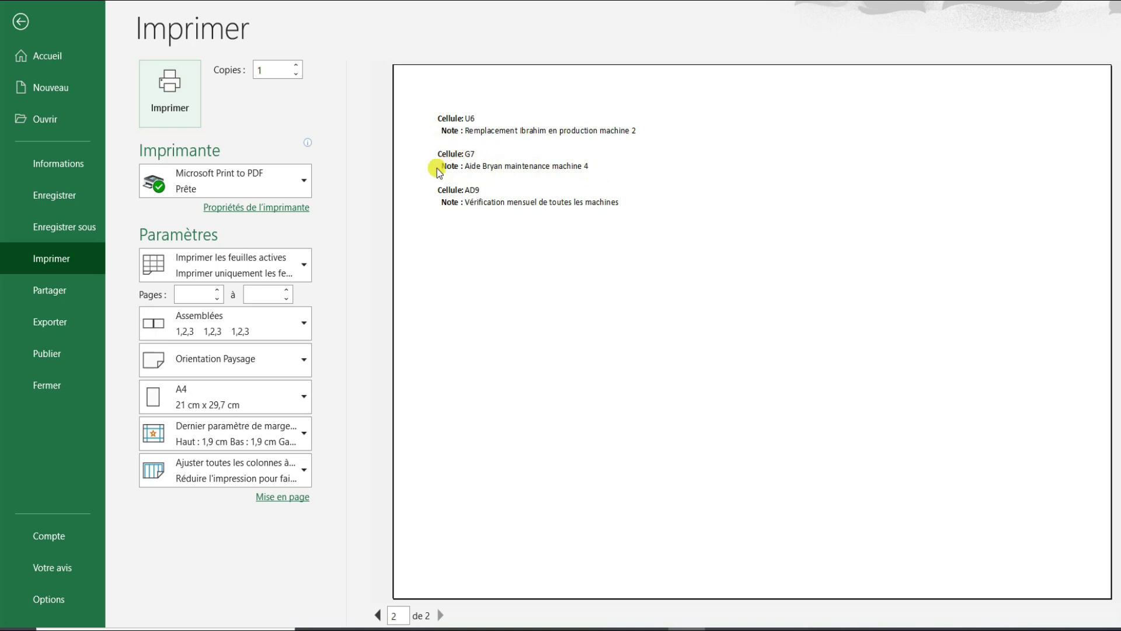
{"action": "scroll", "coordinate": [512, 177], "scroll_direction": "up", "scroll_amount": 1}
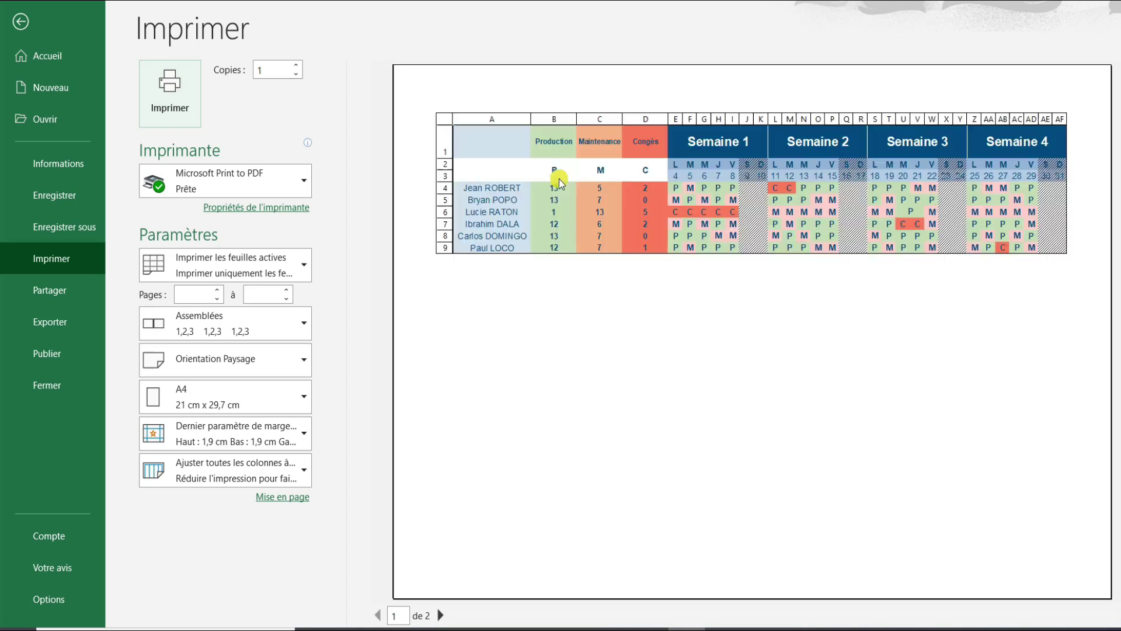